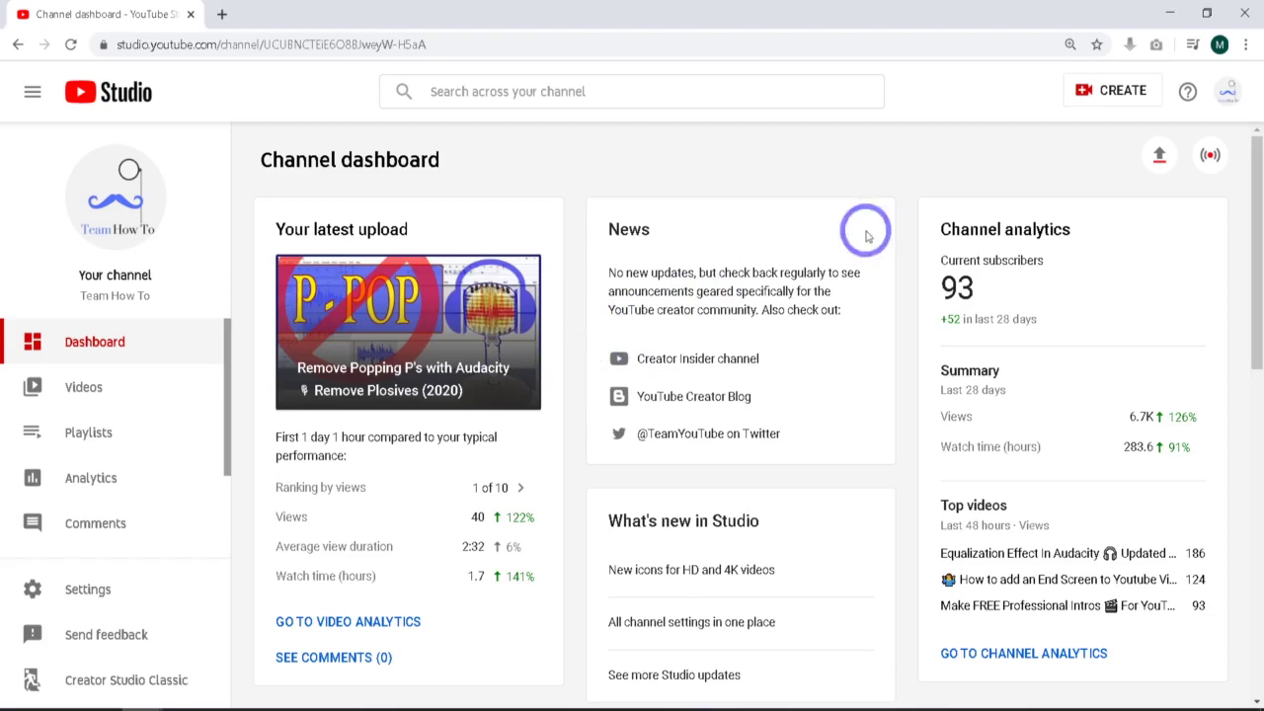
Sort the channel's videos by views and open the End Screen tutorial (4:47) in the Video editor.
left_click(81, 387)
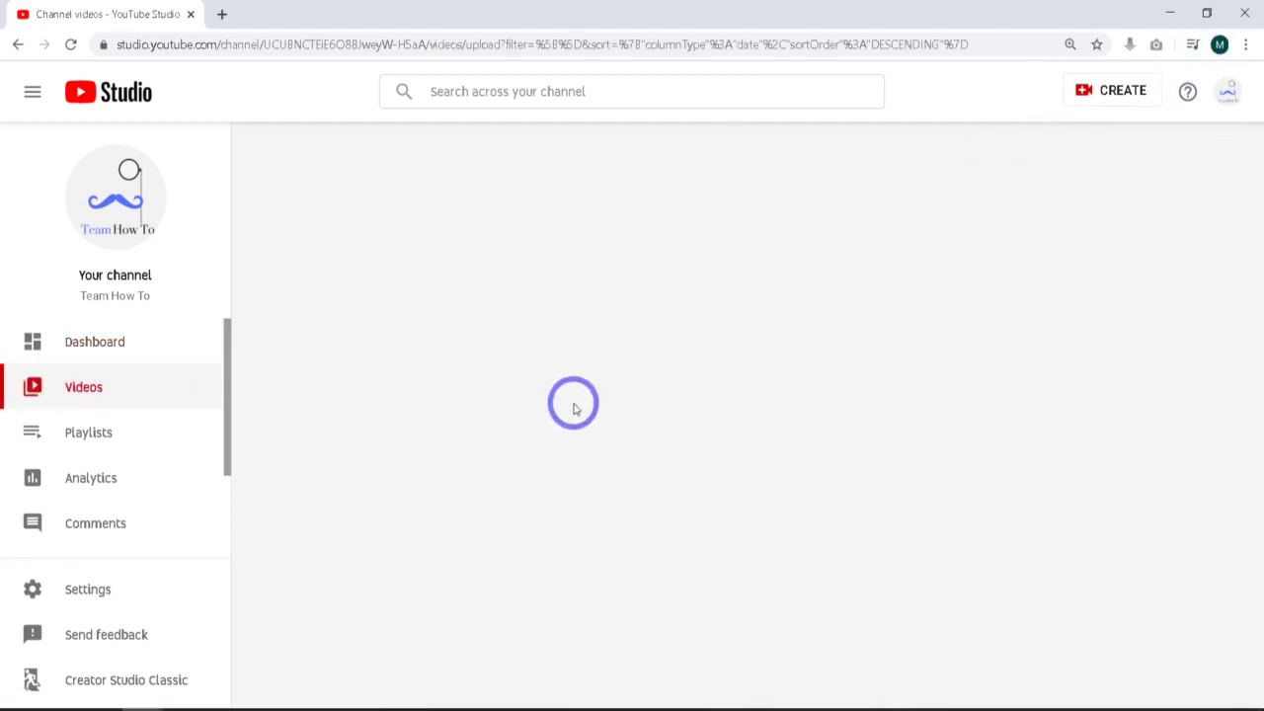
scroll(538, 419, "down", 3)
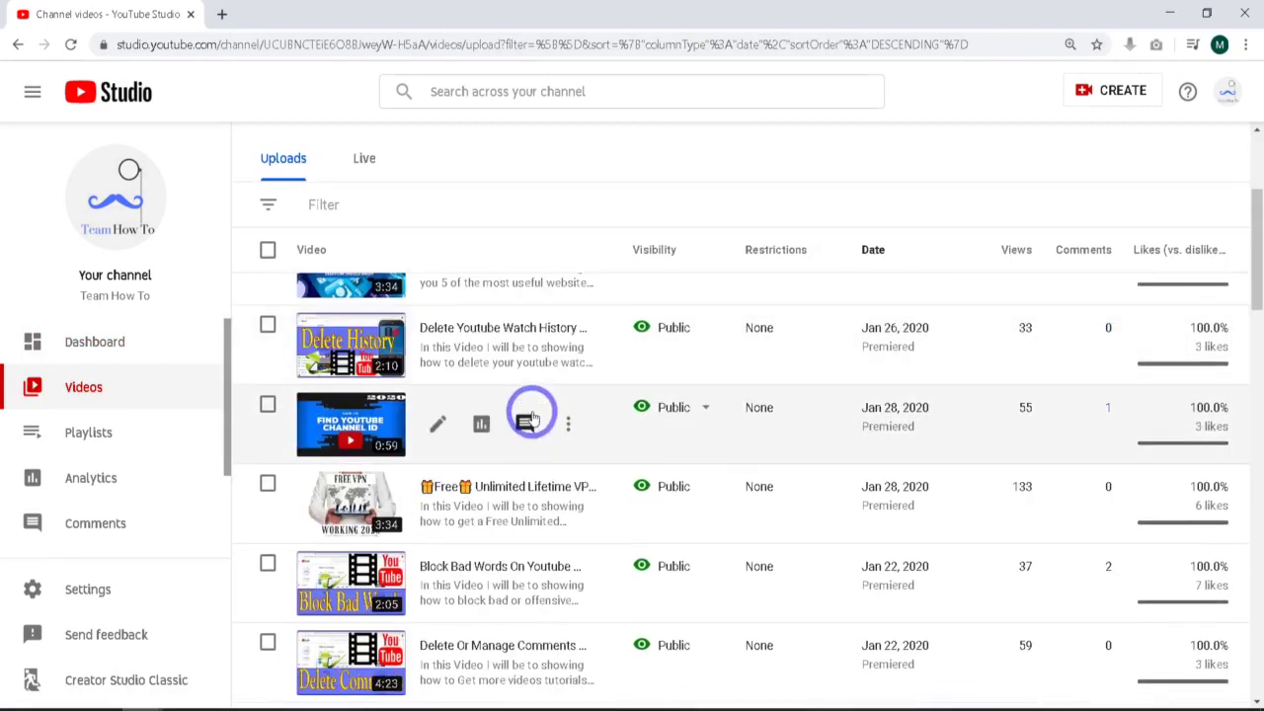
scroll(531, 417, "down", 2)
scroll(531, 417, "down", 3)
scroll(747, 366, "up", 10)
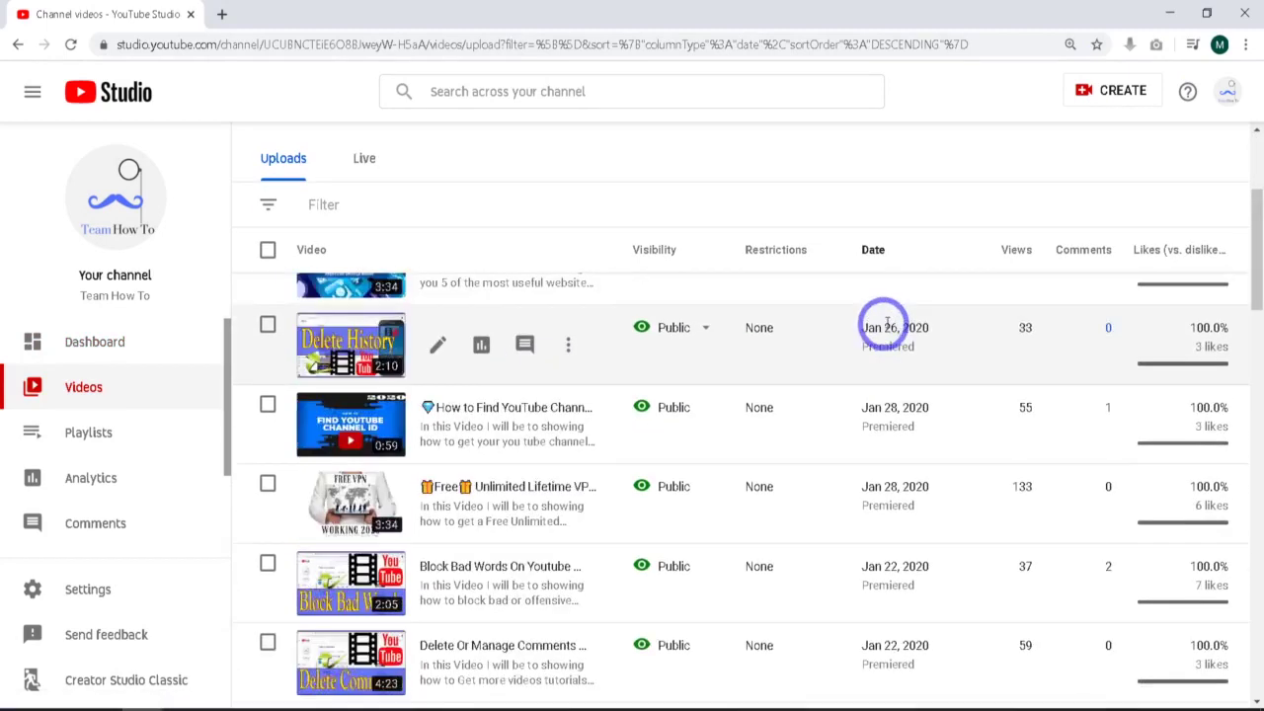
left_click(1002, 306)
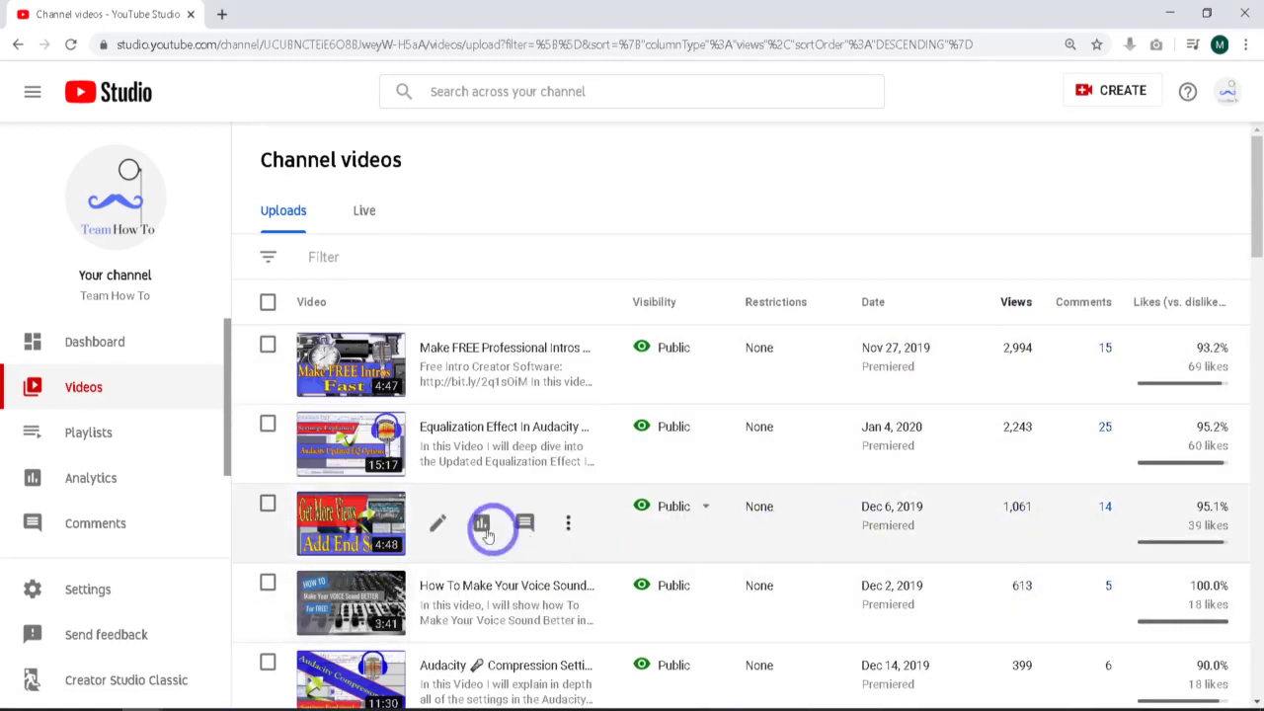
left_click(437, 522)
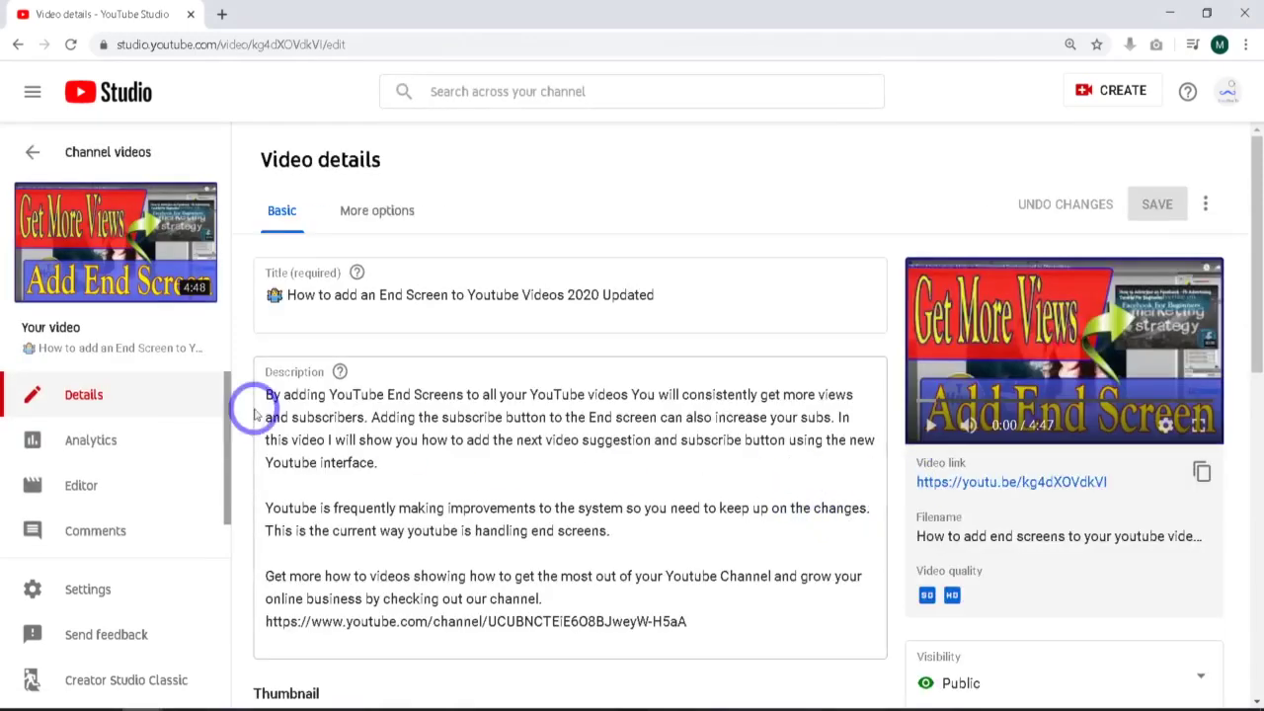
left_click(85, 492)
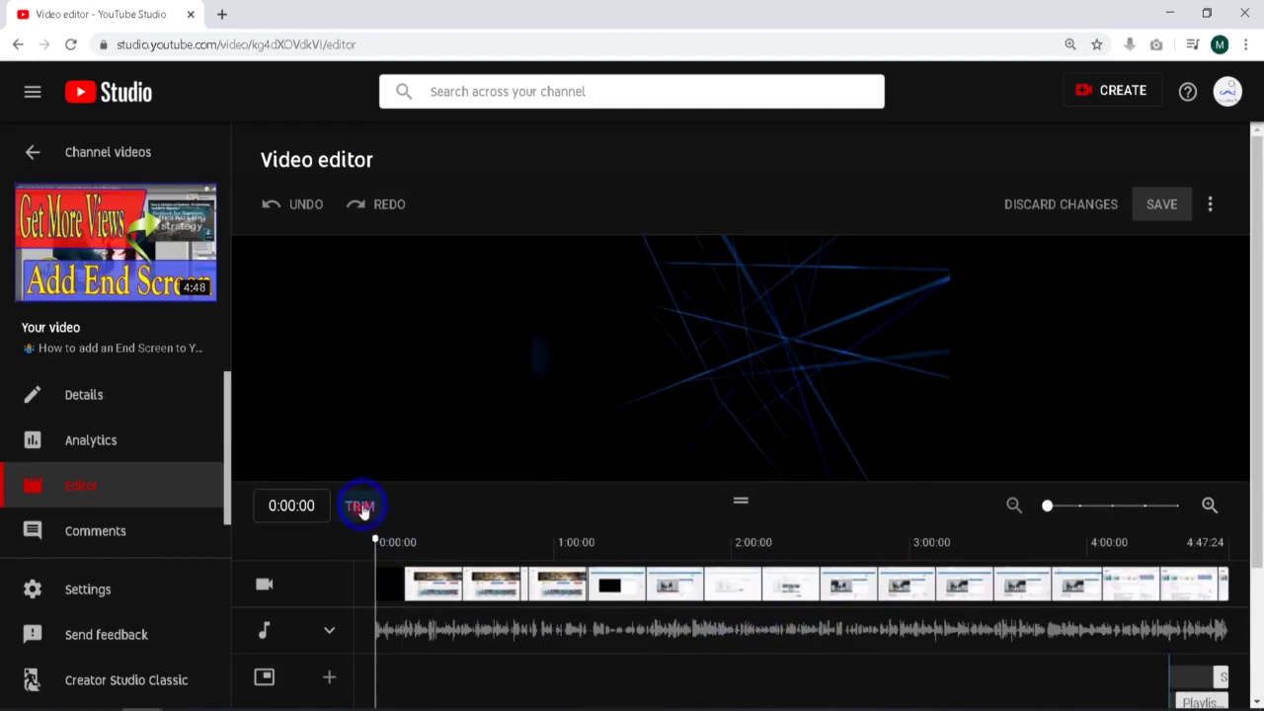
Enter trim mode and split the video timeline at 3:16:05.
left_click(362, 509)
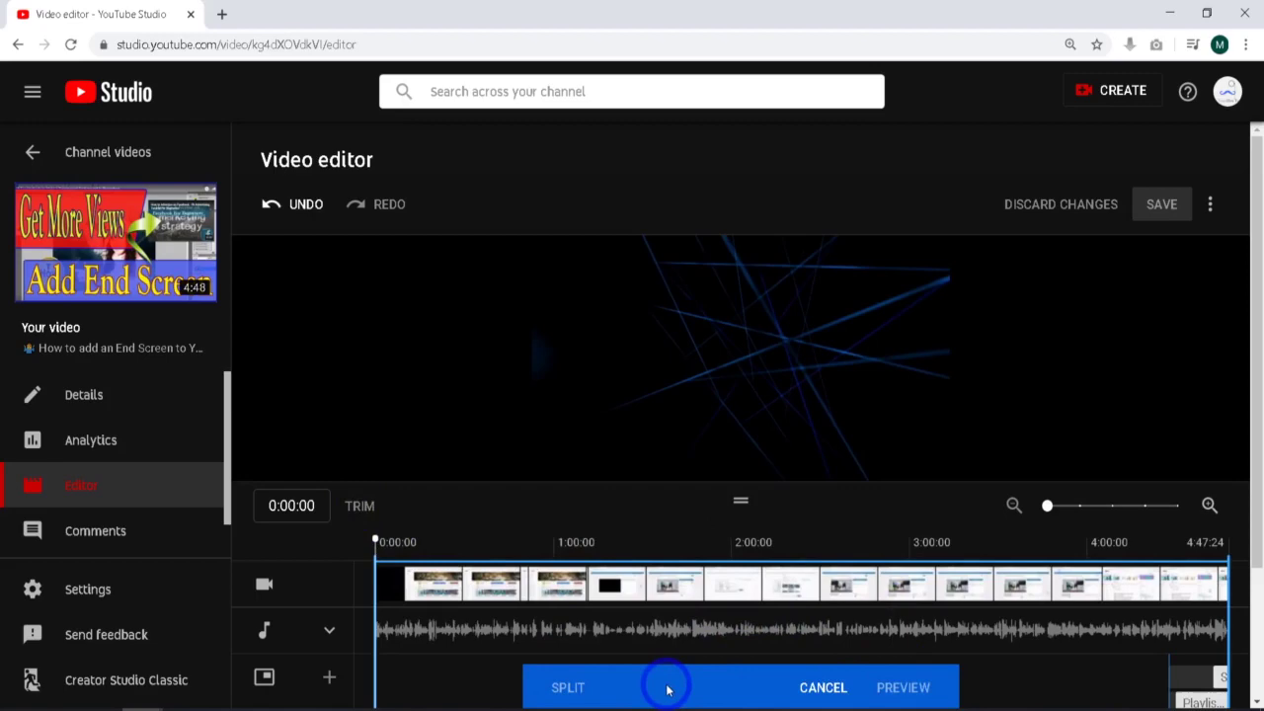
left_click(954, 631)
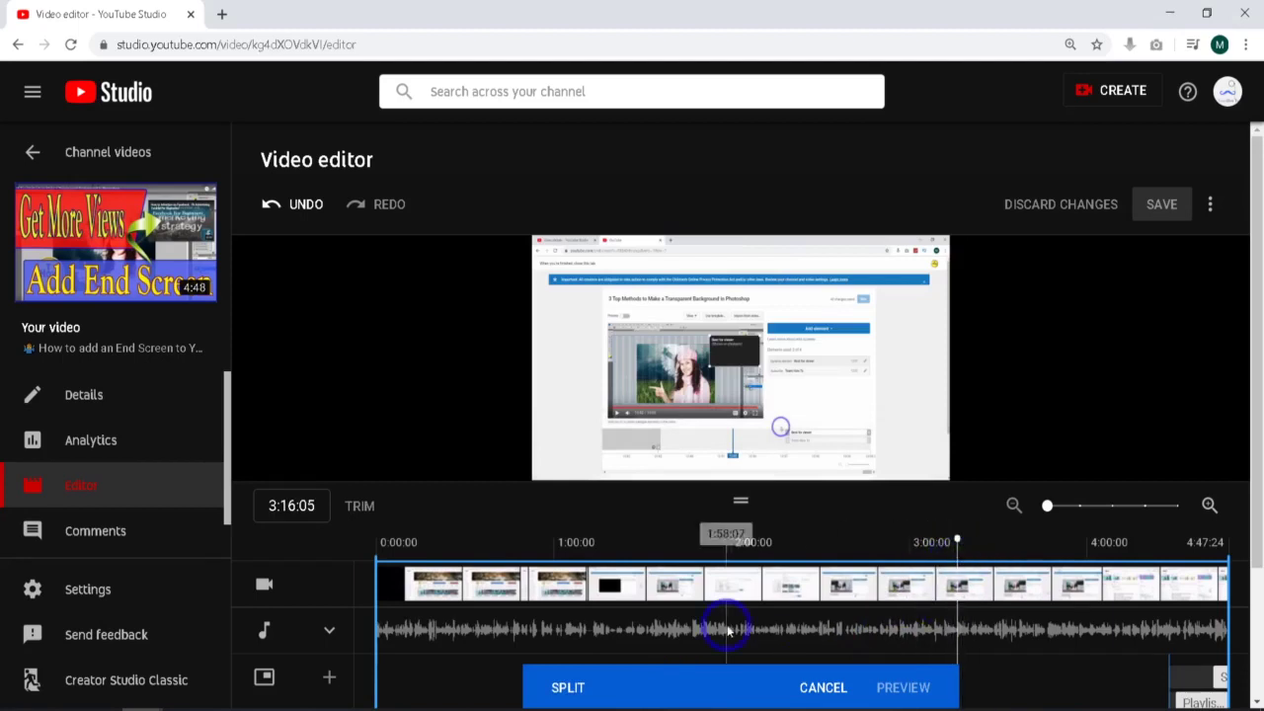
left_click(607, 693)
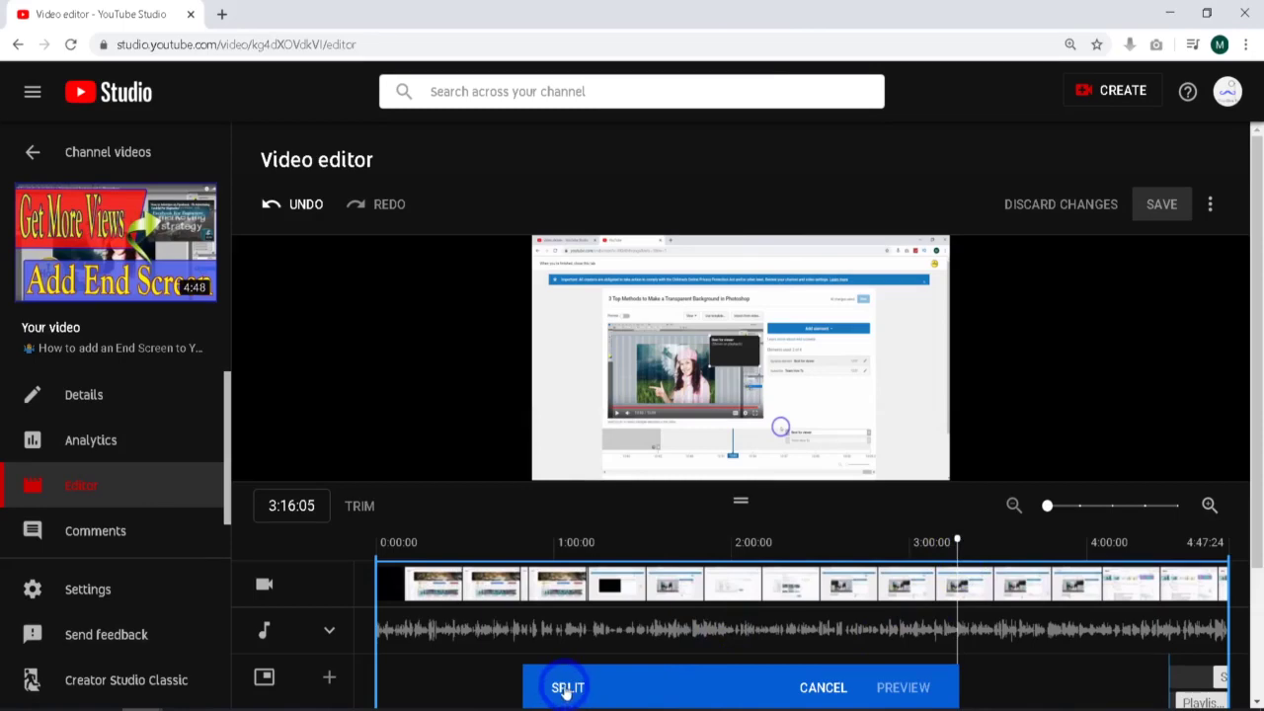
left_click(566, 689)
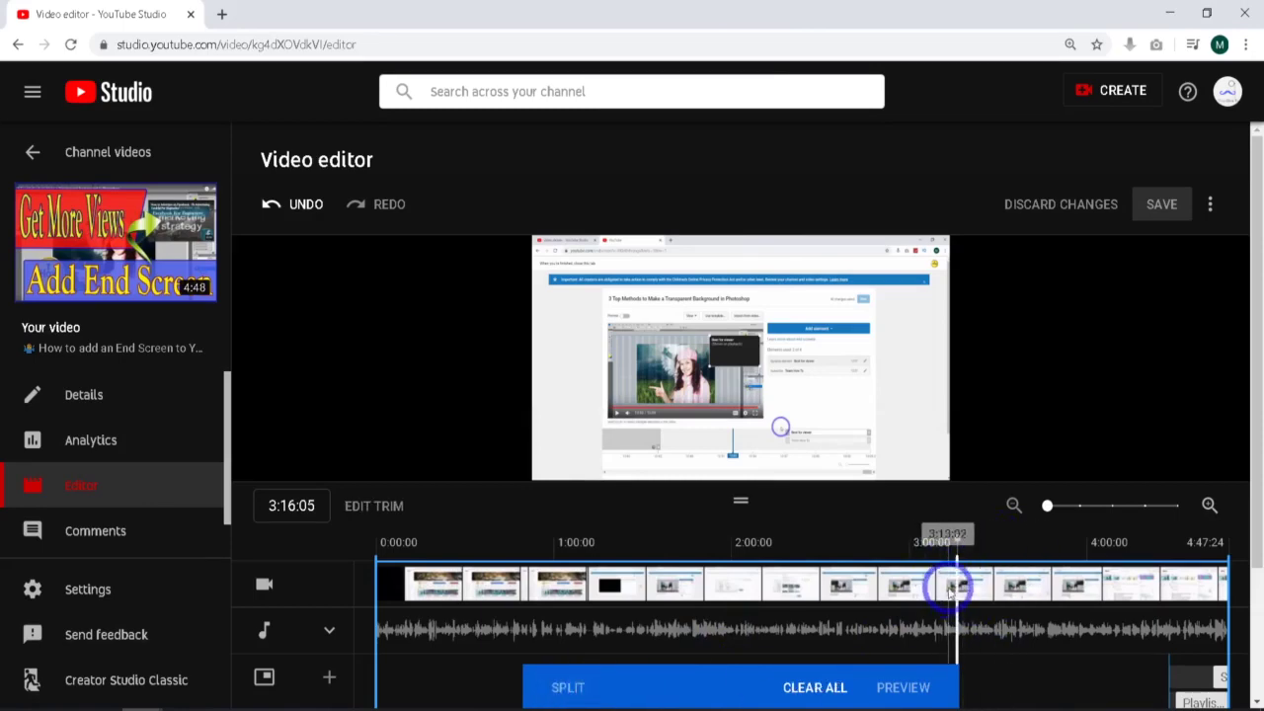
Mark 3:16:05 to about 3:46 for removal, then move the playhead back near 3:06.
mouse_move(697, 423)
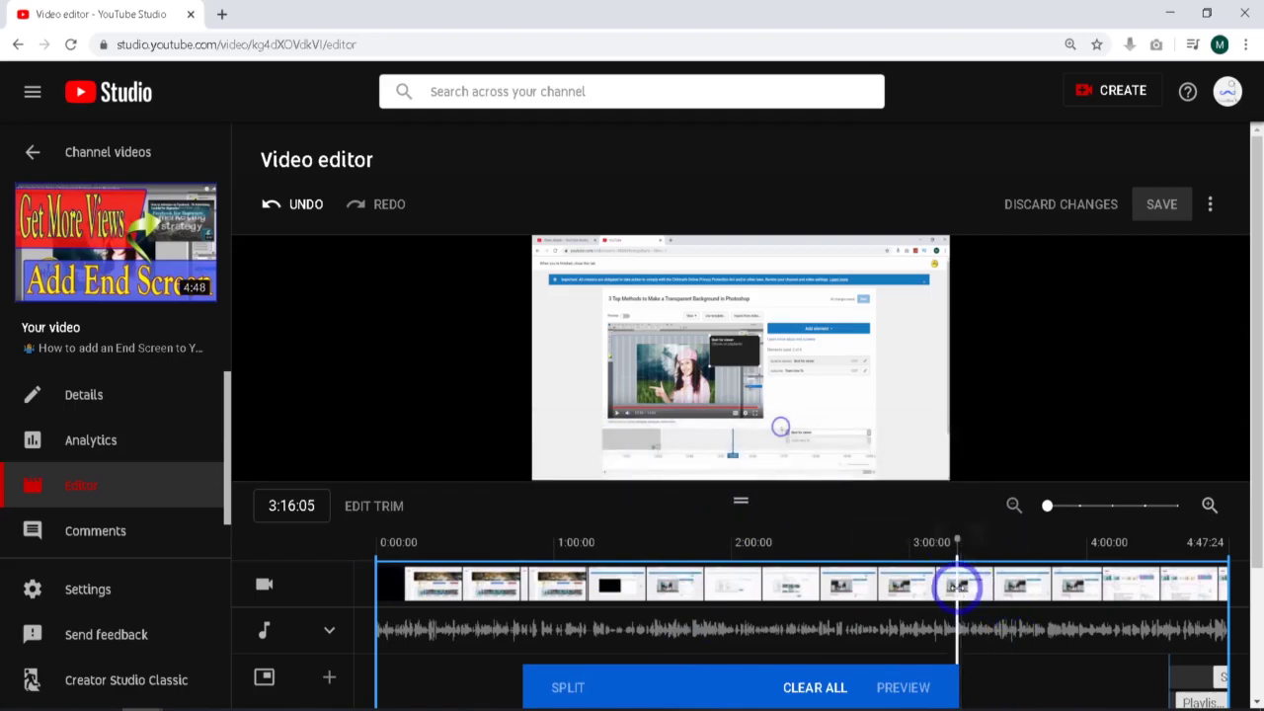
mouse_move(959, 587)
left_mouse_down()
mouse_move(1064, 590)
mouse_move(1055, 593)
left_mouse_up()
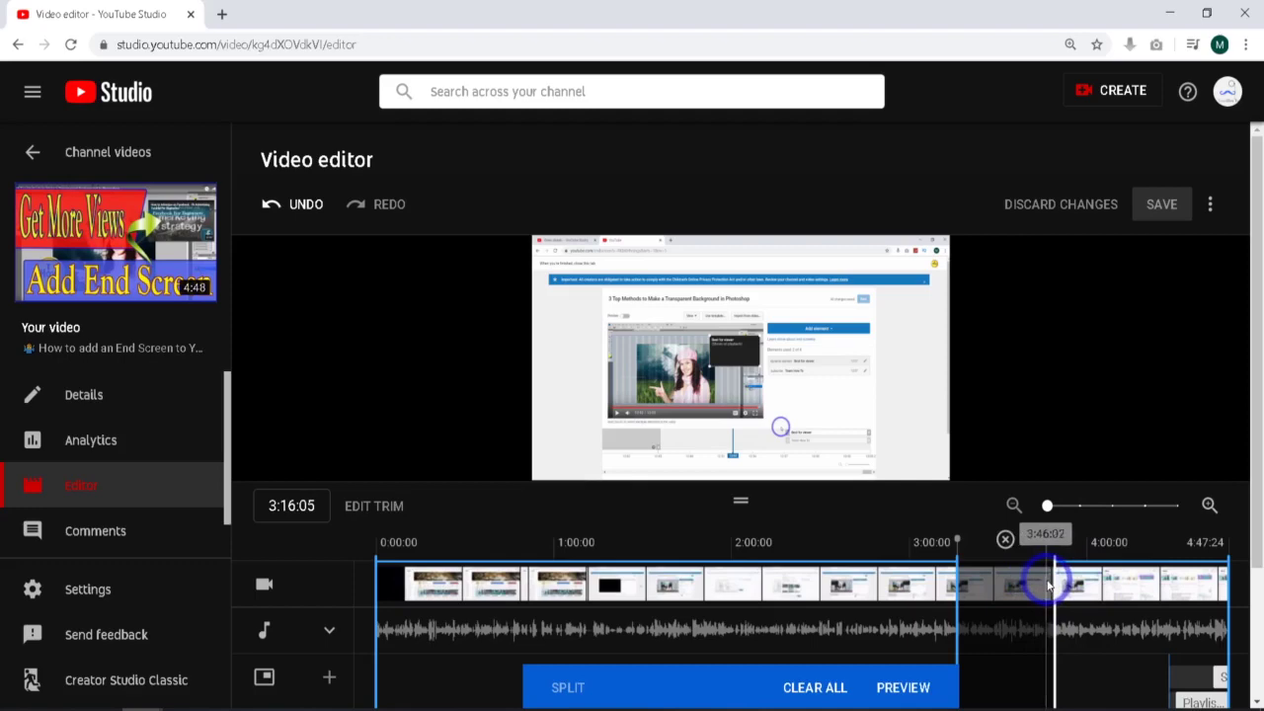
left_click_drag(1053, 584, 1031, 587)
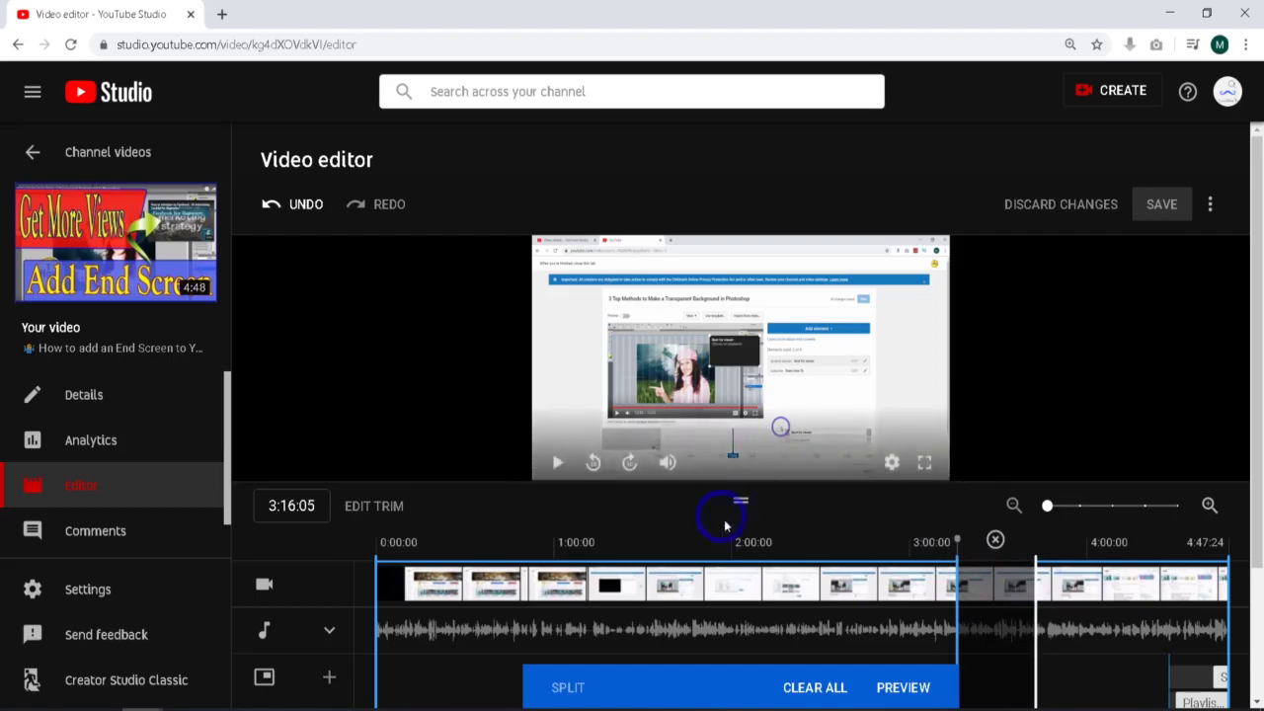
mouse_move(959, 542)
left_mouse_down()
mouse_move(922, 542)
mouse_move(949, 541)
left_mouse_up()
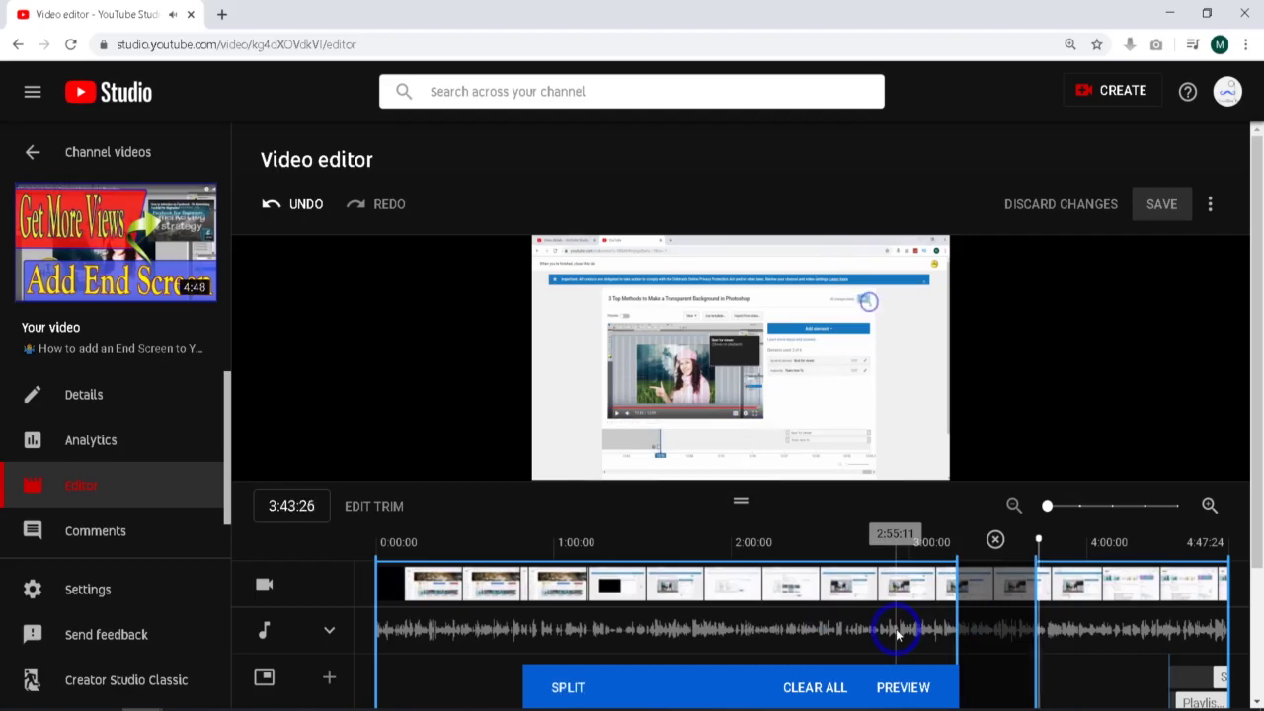
Play the preview from about 3:09 past the cut, then apply the trim at about 3:44.
left_click(550, 459)
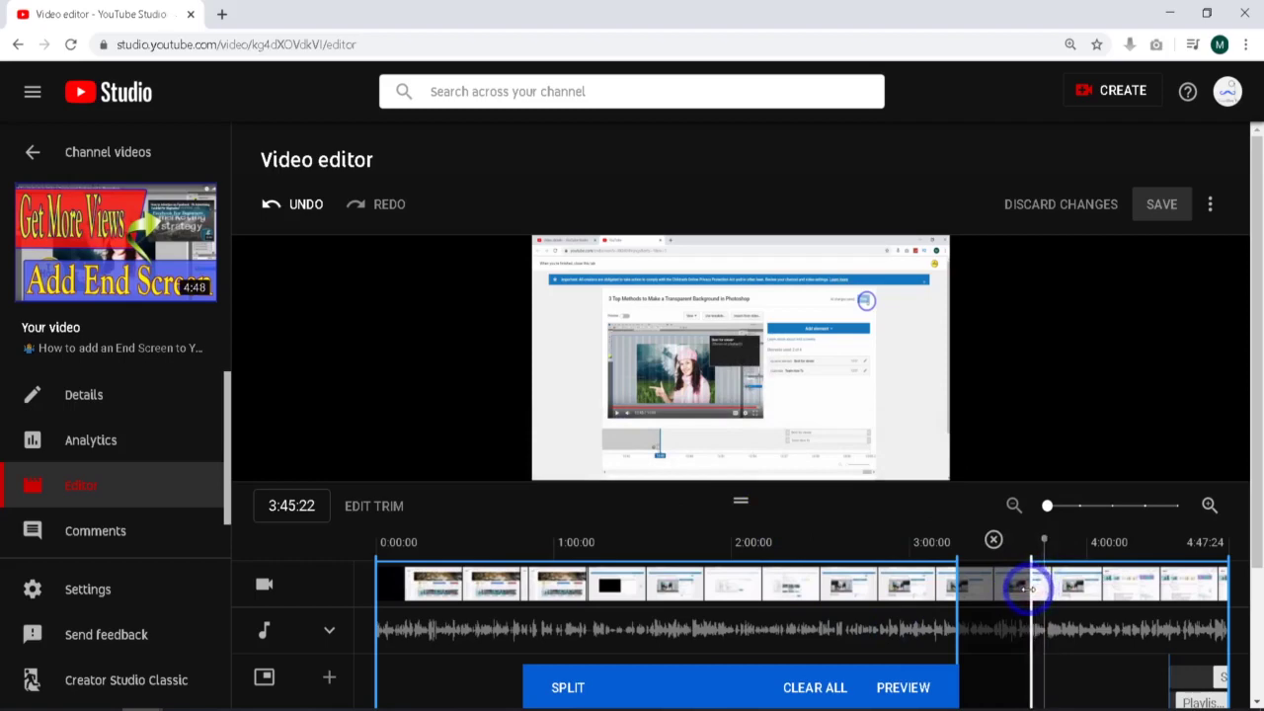
left_click(953, 559)
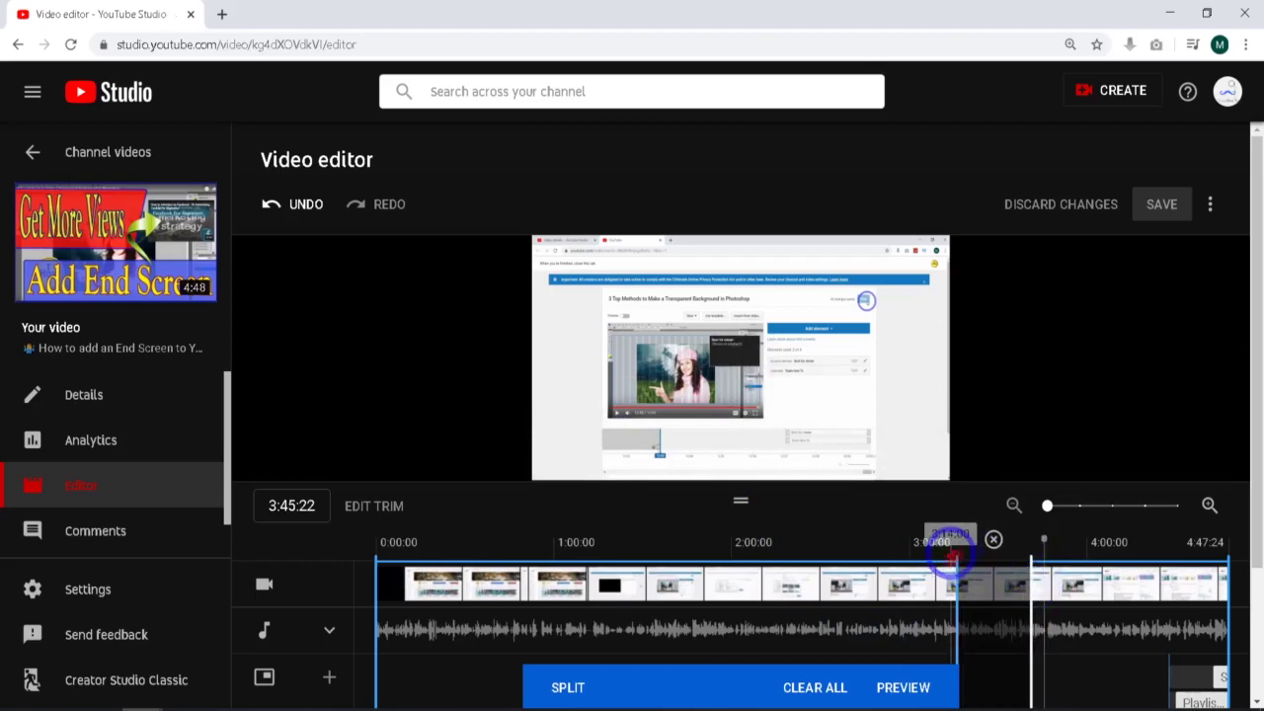
left_click(561, 463)
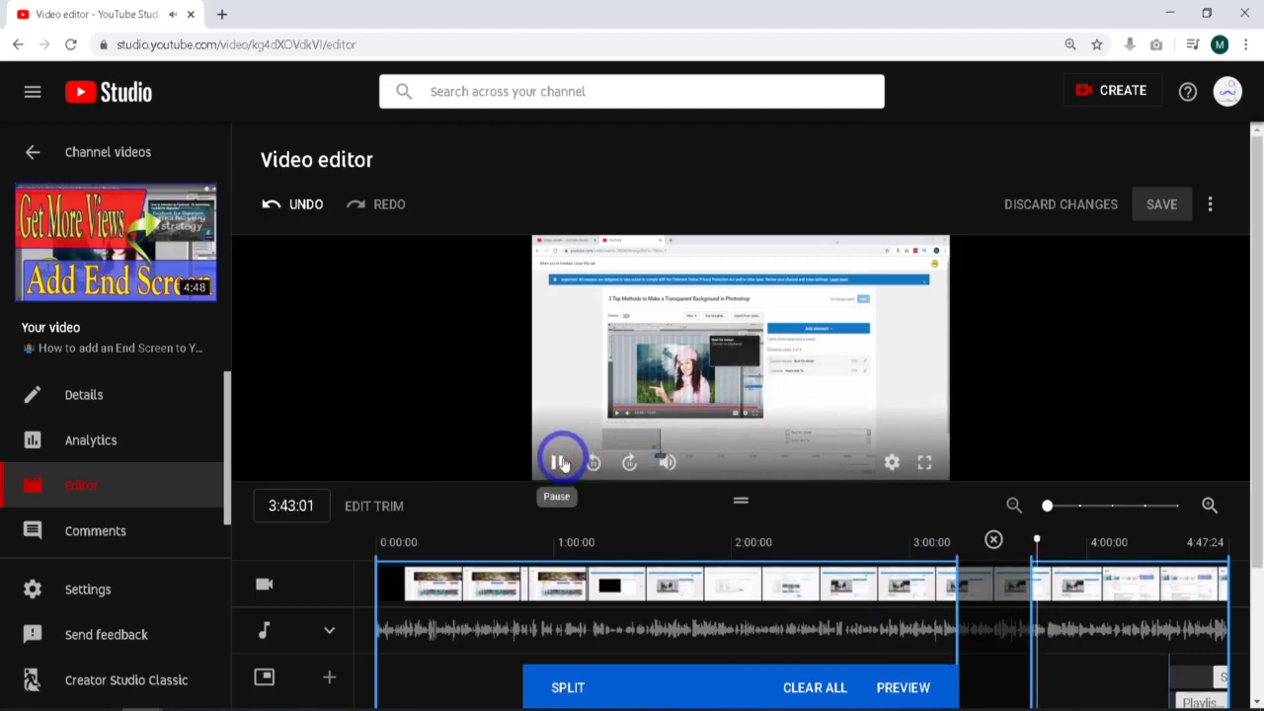
left_click(561, 463)
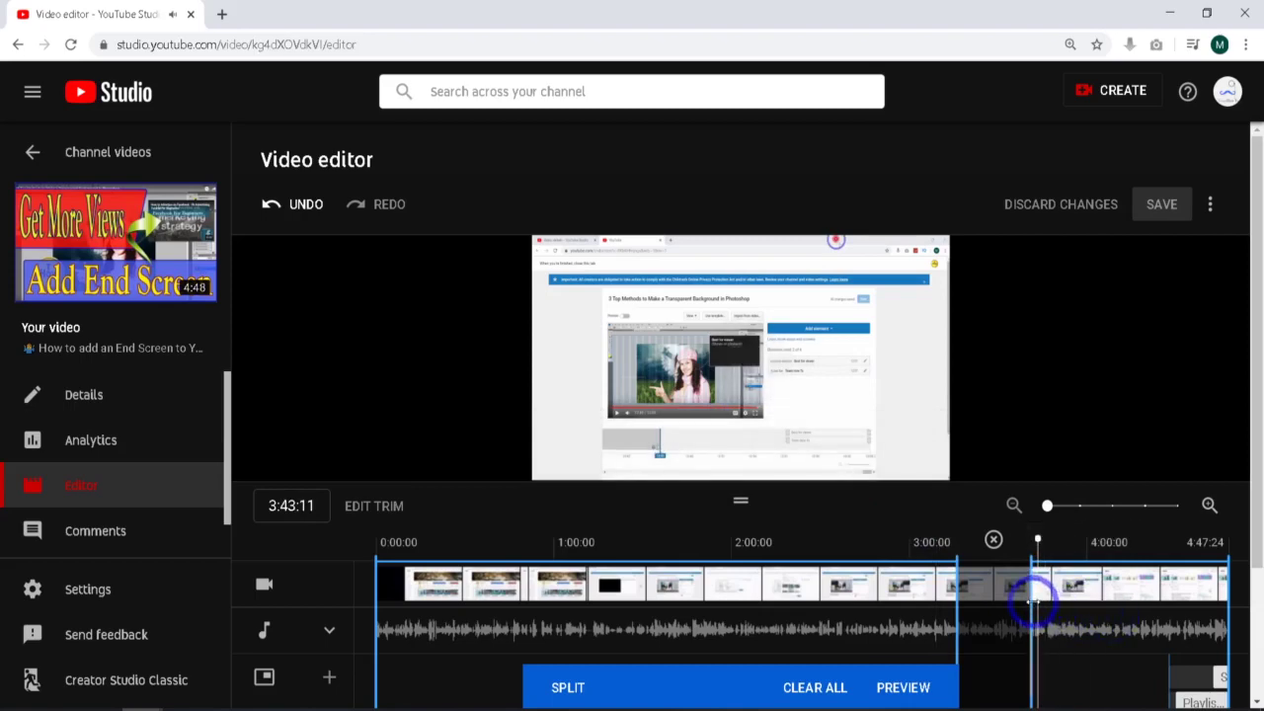
left_click(934, 545)
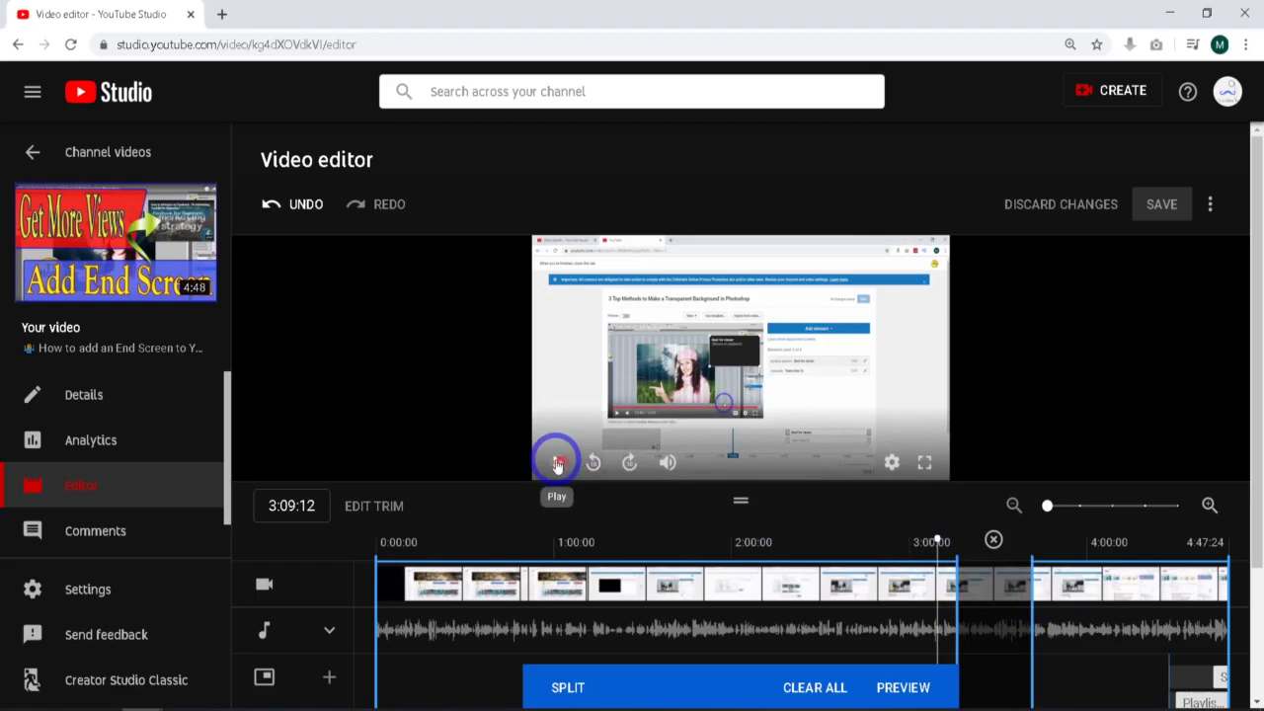
left_click(558, 463)
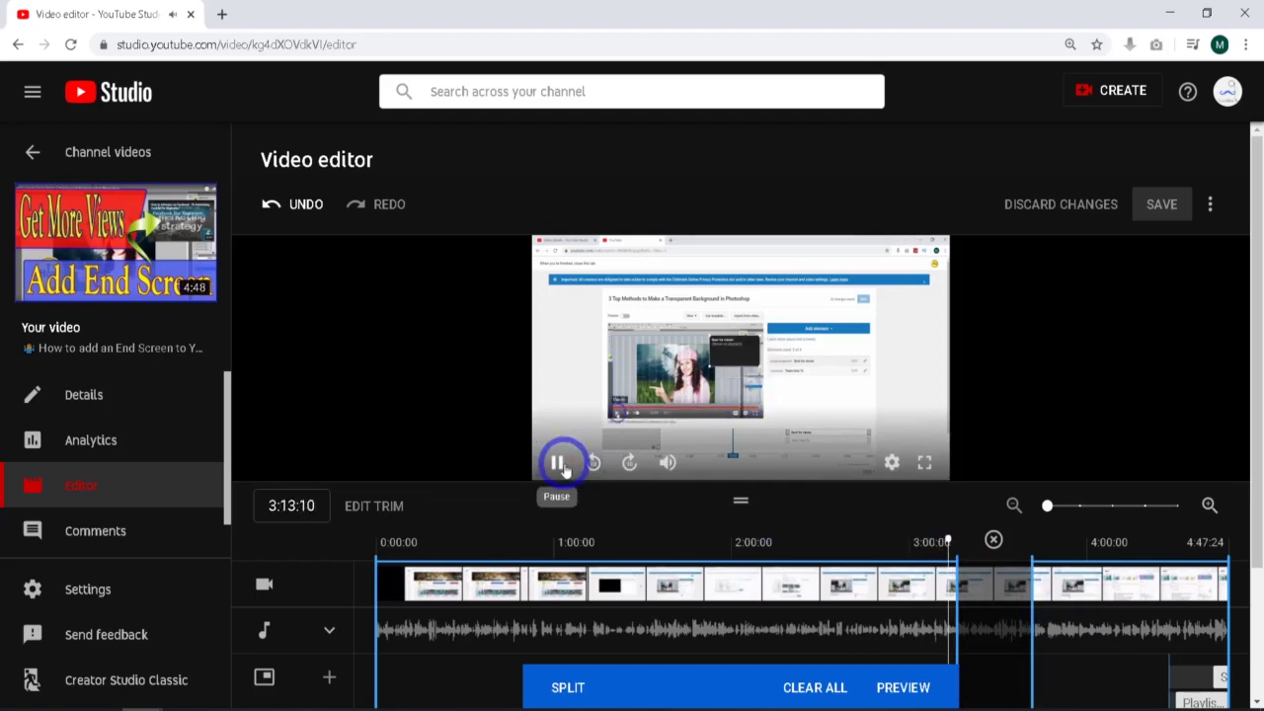
left_click(1032, 583)
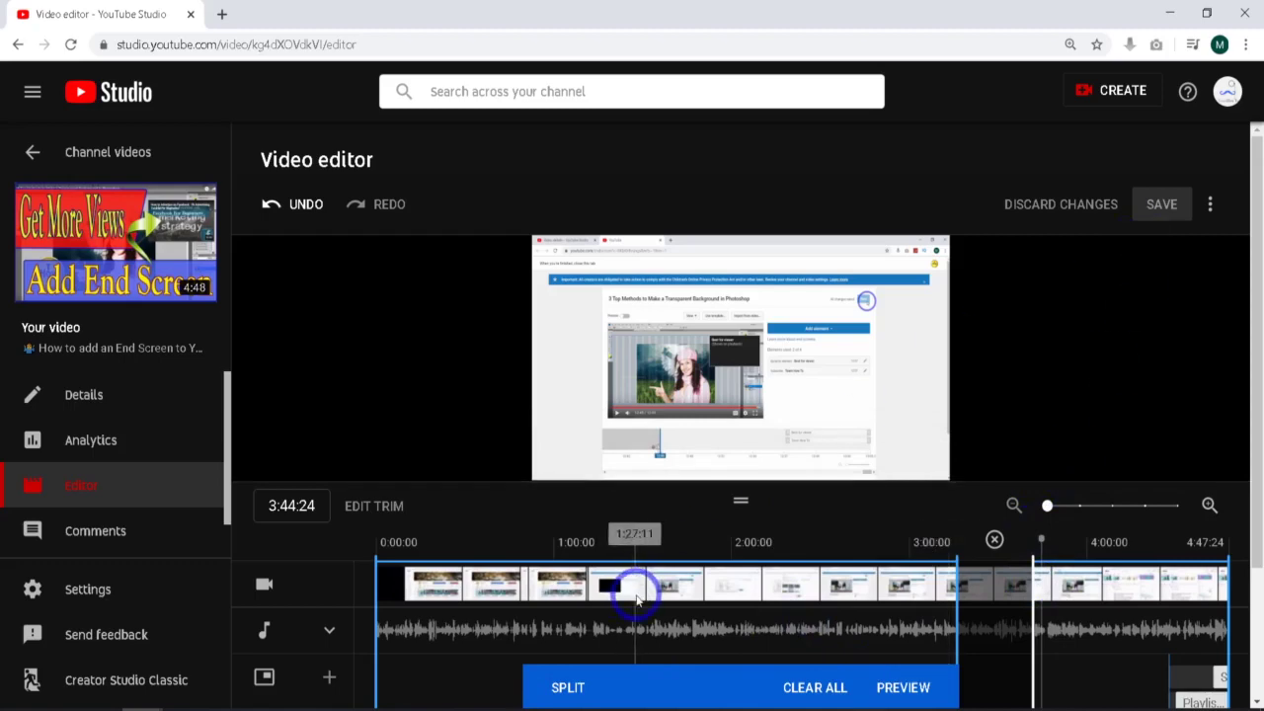
left_click(565, 686)
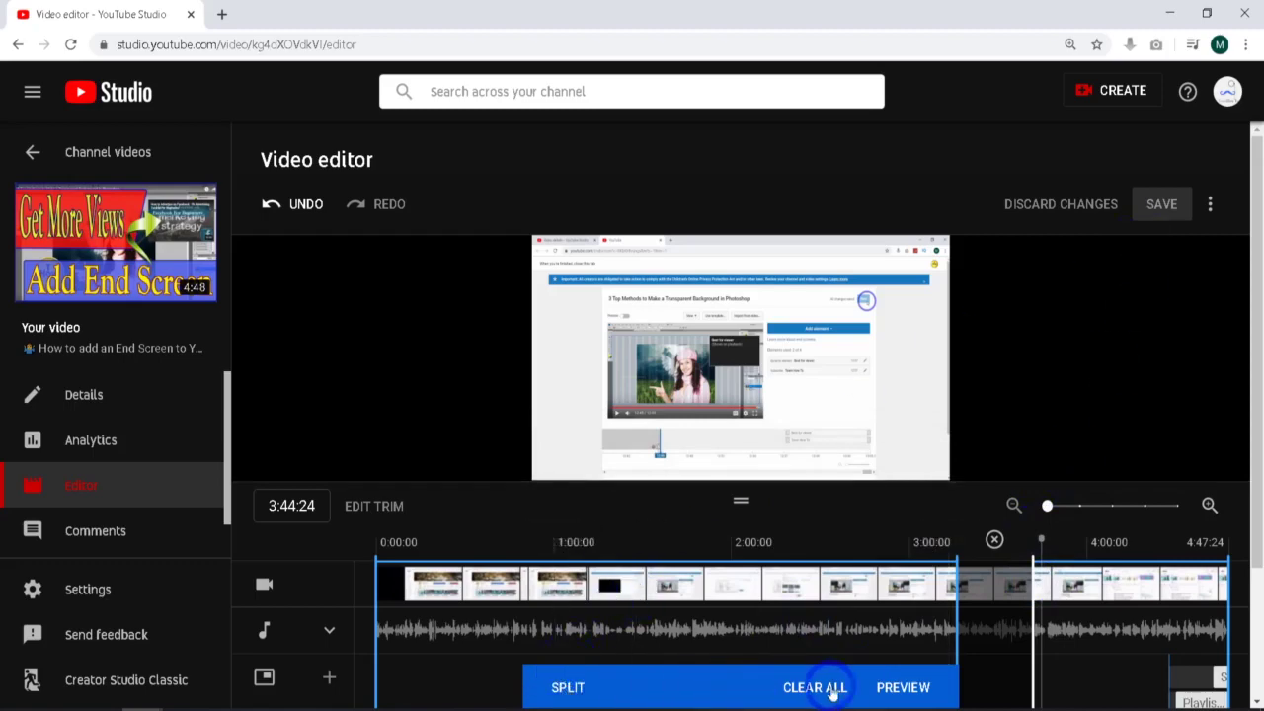
left_click(900, 687)
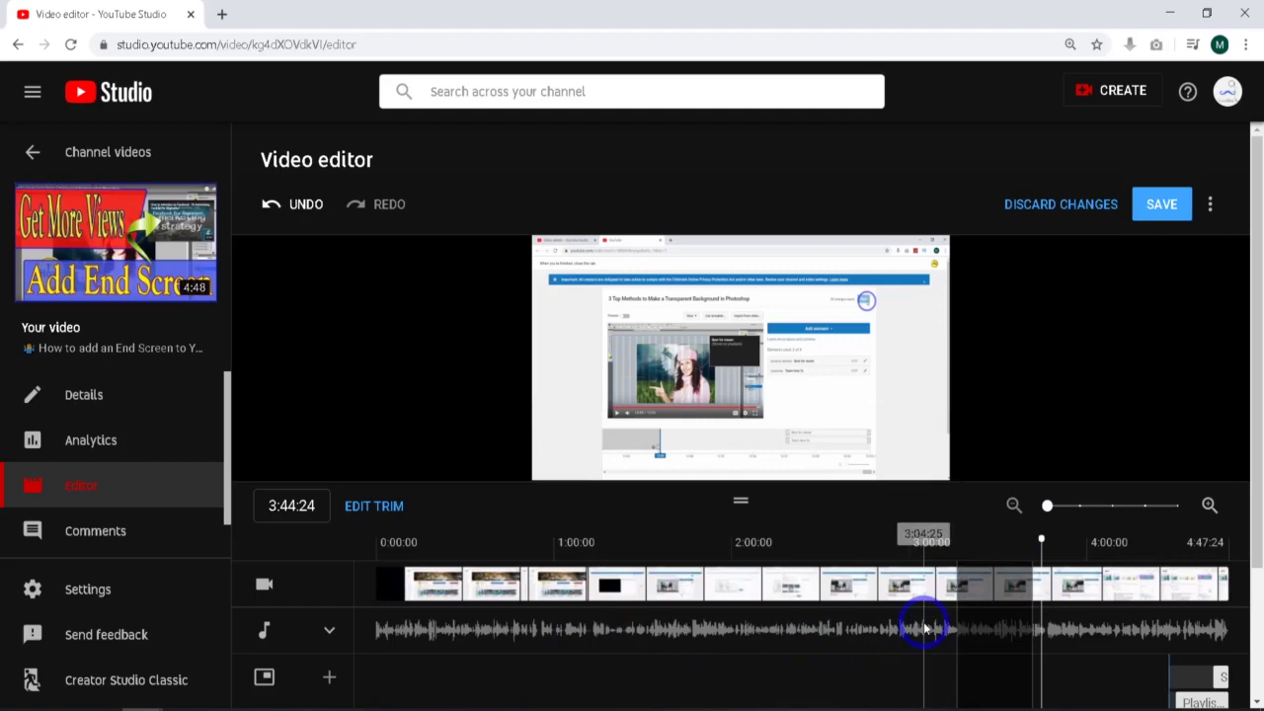
mouse_move(564, 424)
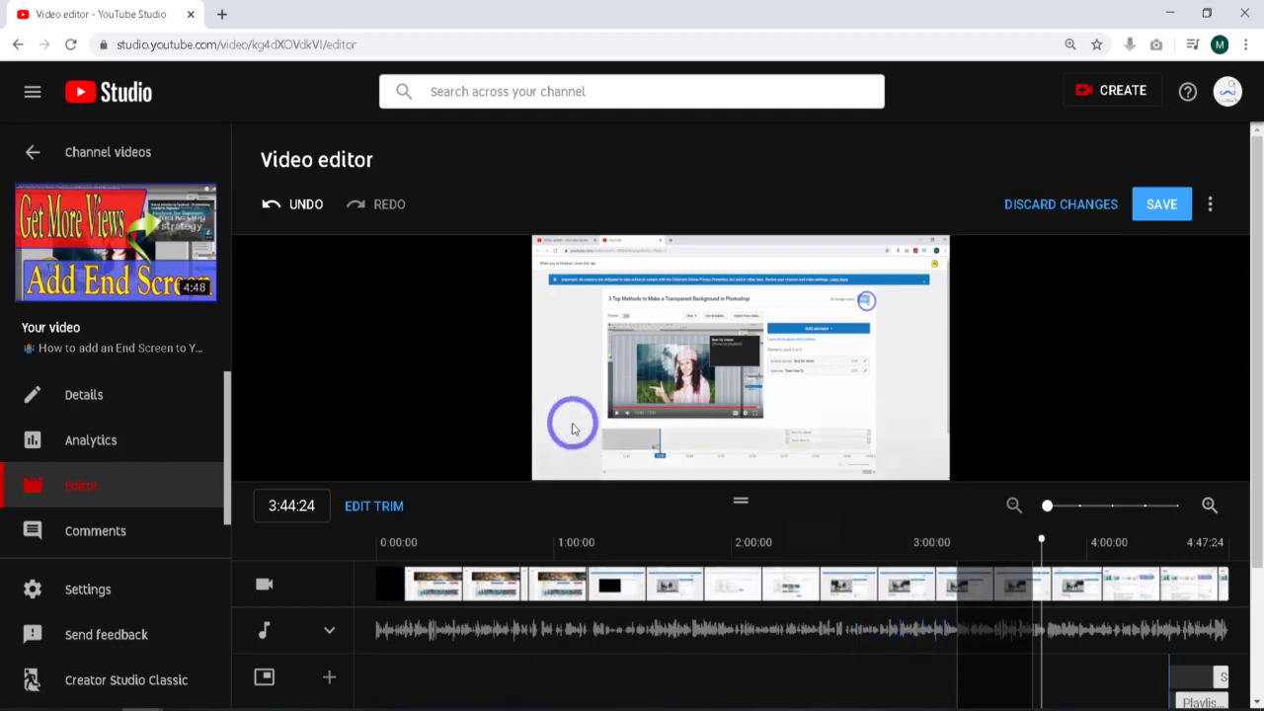
left_click(940, 543)
left_click(555, 460)
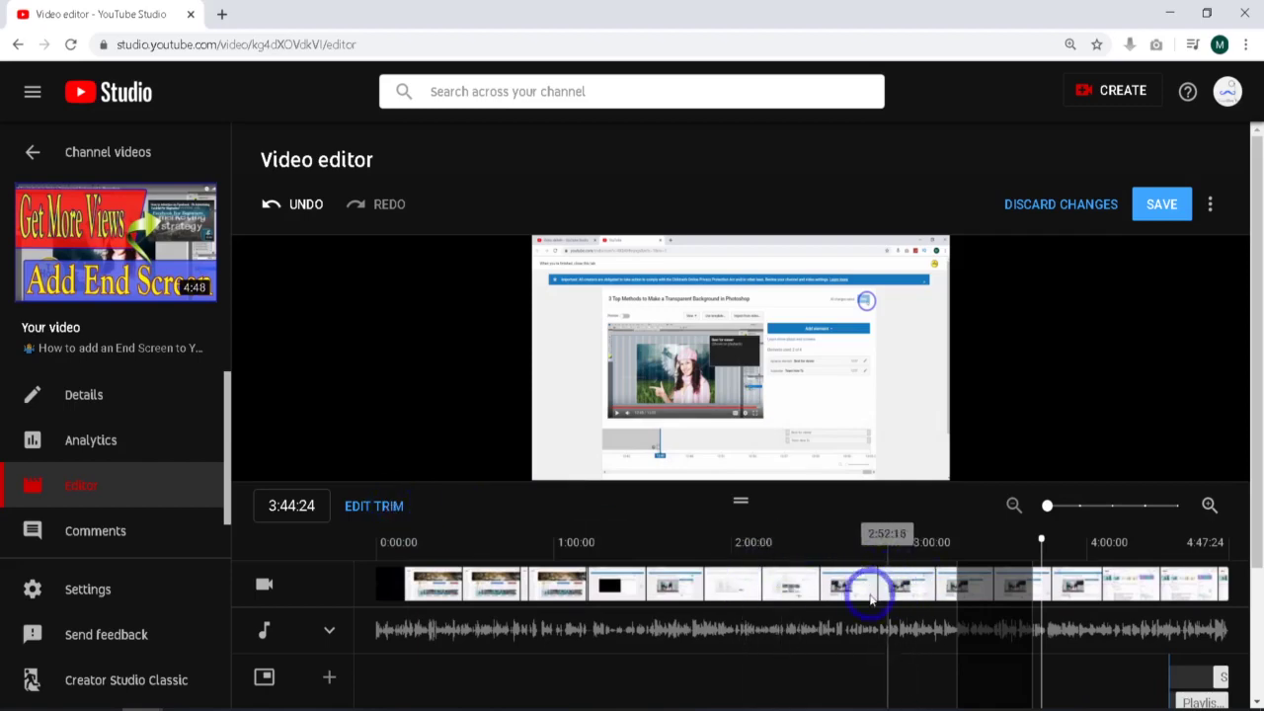
scroll(810, 604, "down", 2)
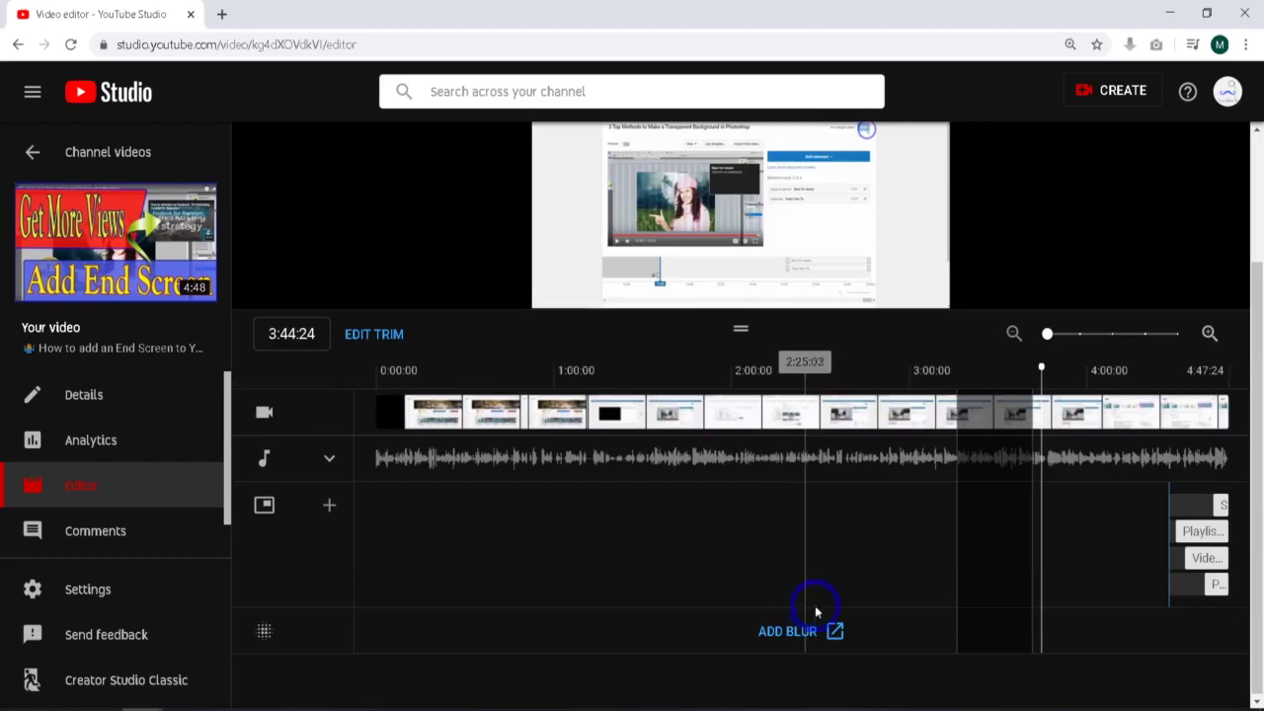
scroll(817, 652, "up", 2)
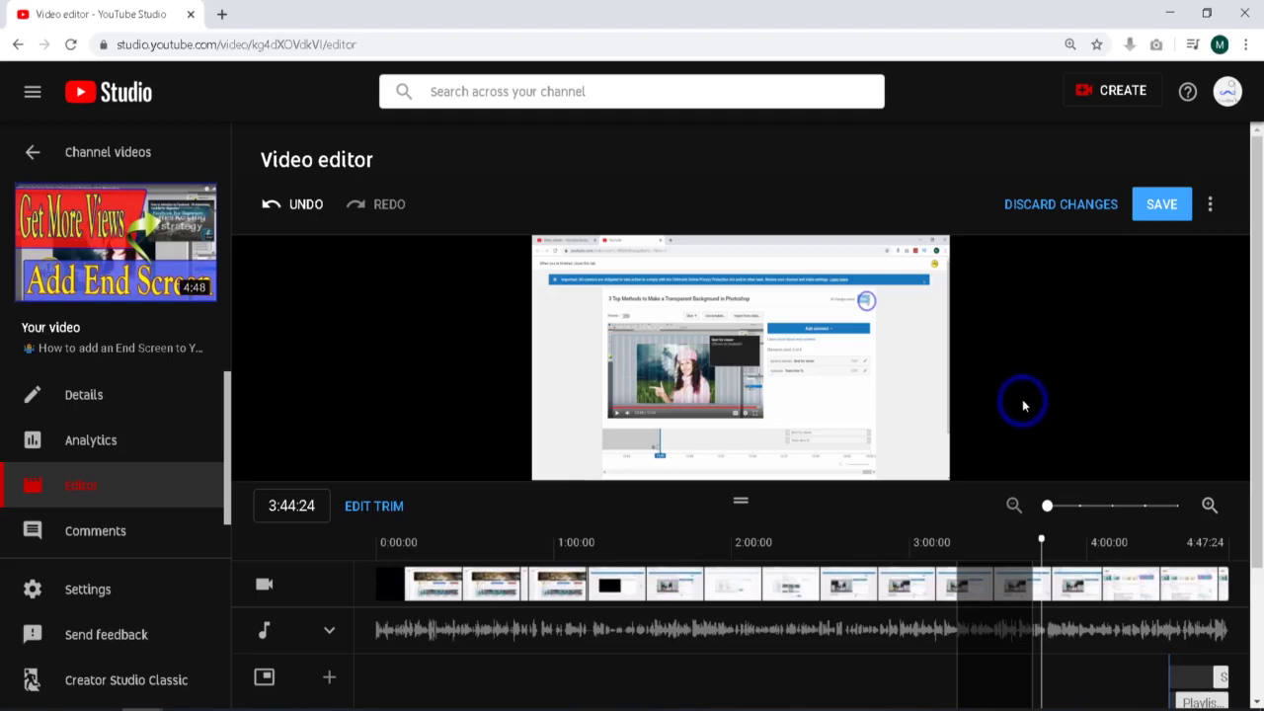
mouse_move(928, 446)
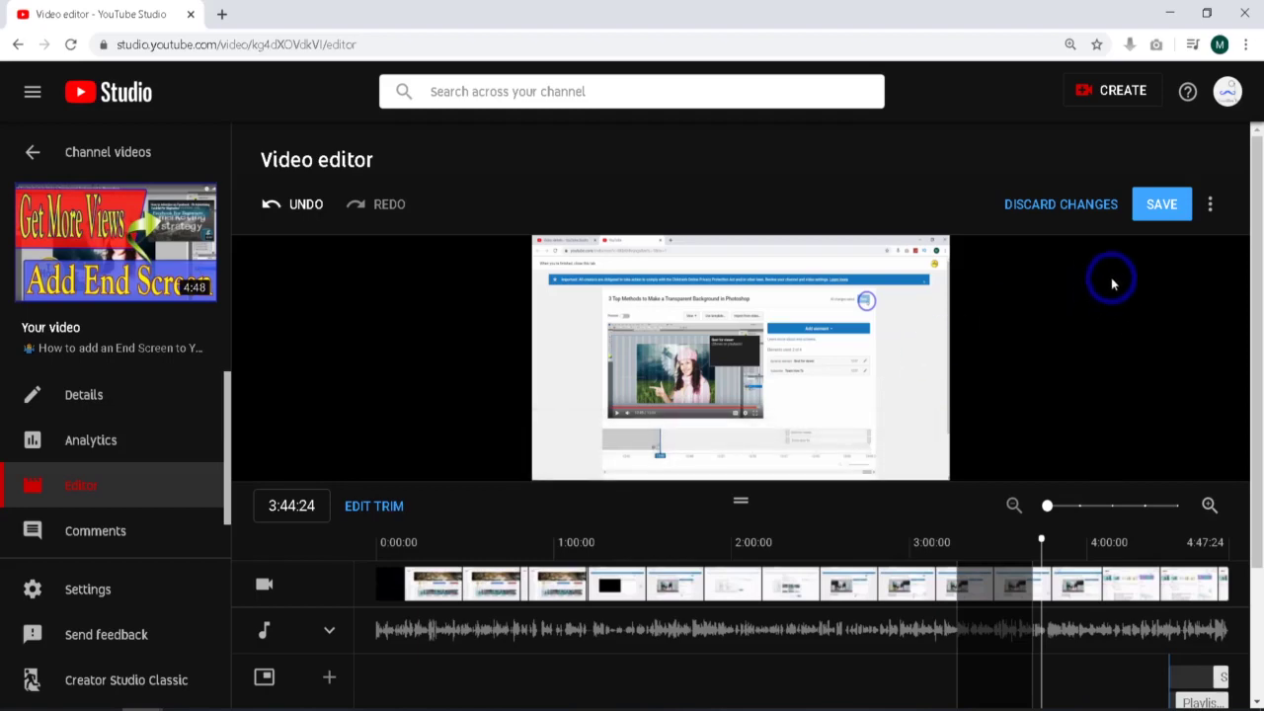
Save the trimmed video and confirm in the Save changes? dialog.
left_click(1159, 204)
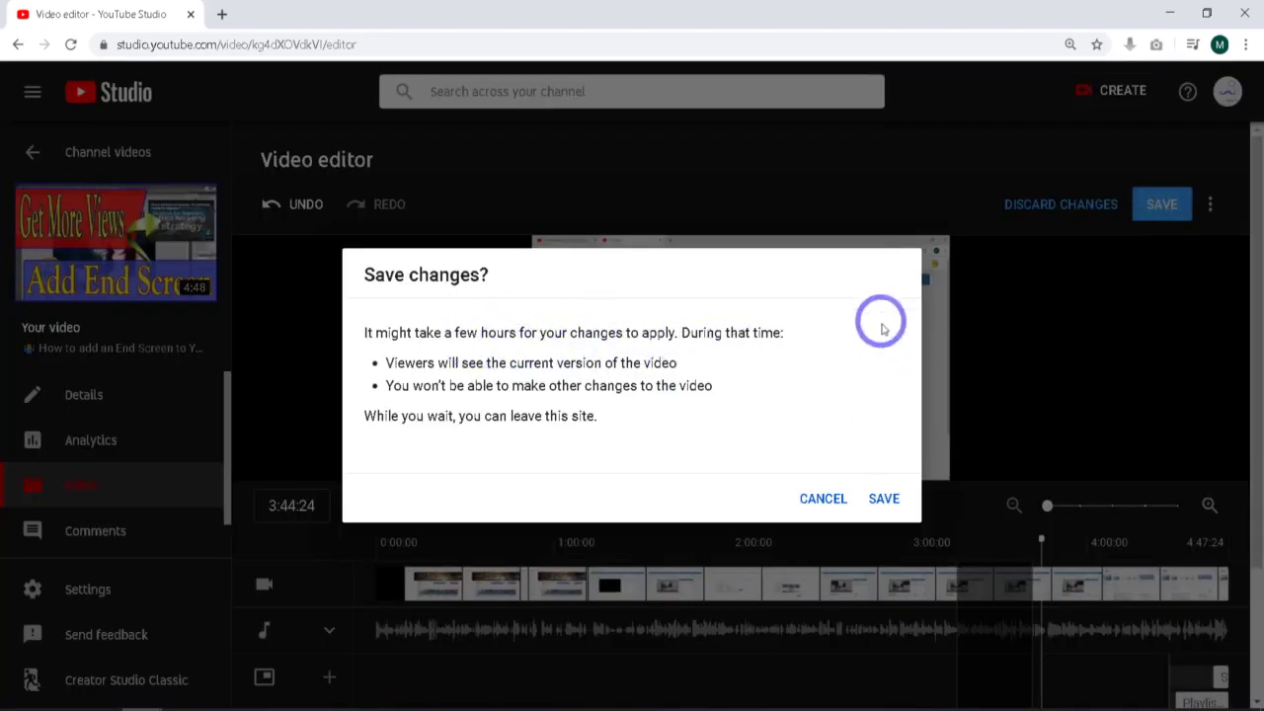
left_click(881, 498)
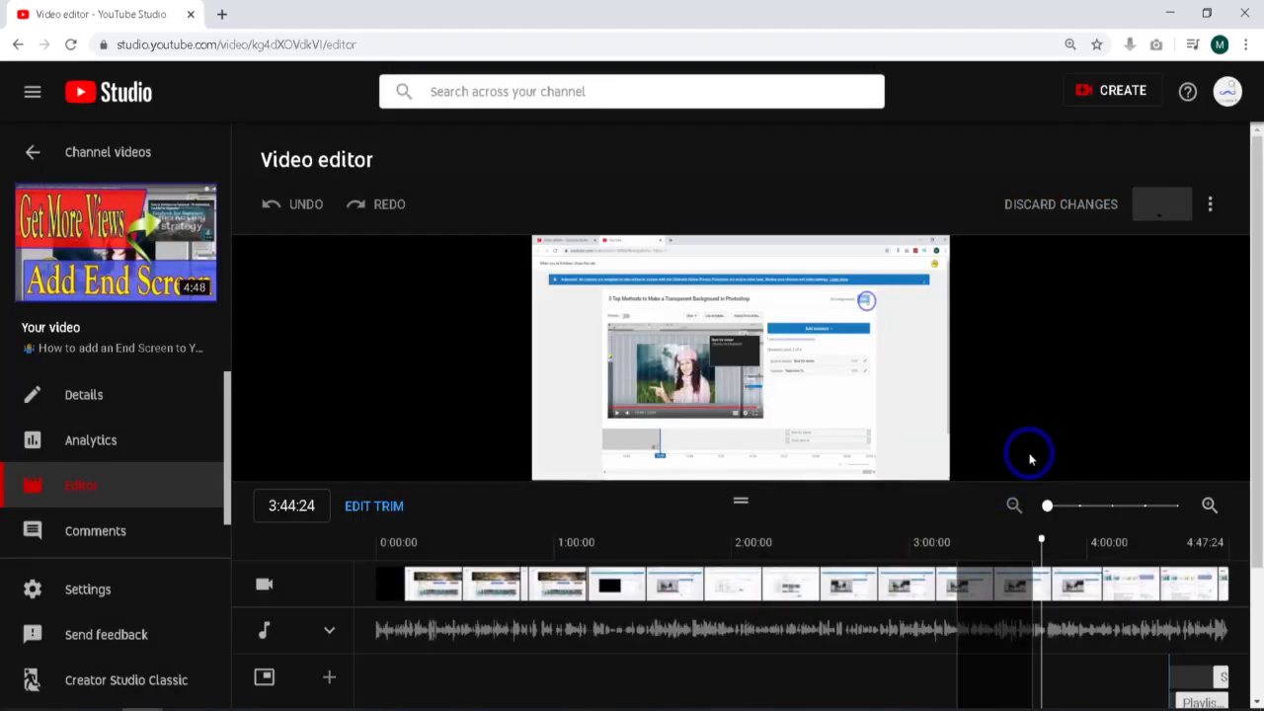